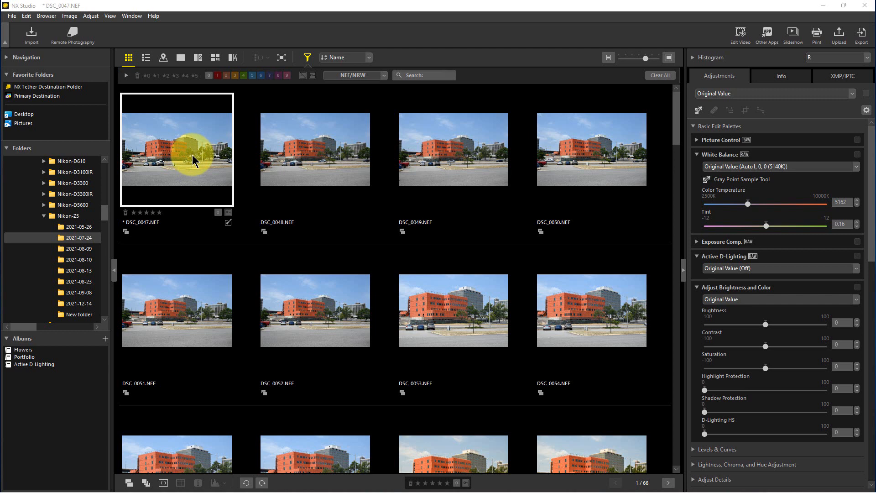
Step: Drag DSC_0047's Color Temperature slider to 10000 K for a warm yellow cast
drag(747, 204, 837, 205)
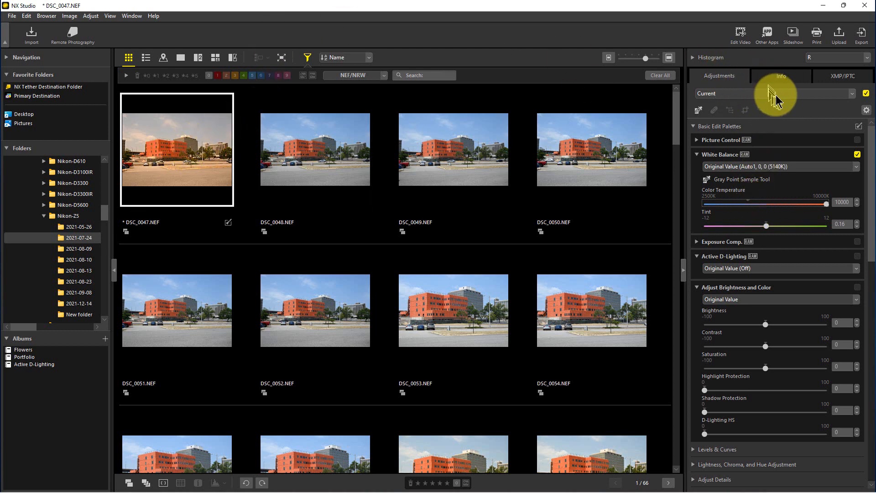
Step: Save all of DSC_0047's adjustments, then copy all adjustments for reuse
click(798, 95)
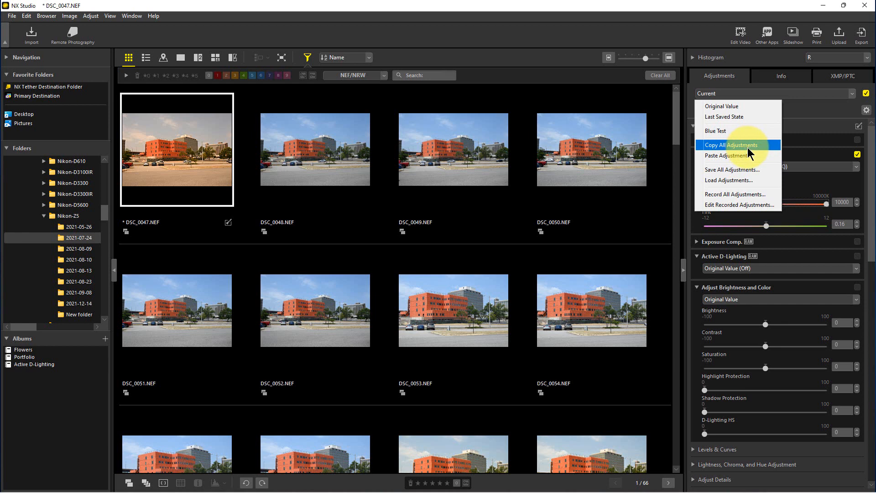
click(742, 171)
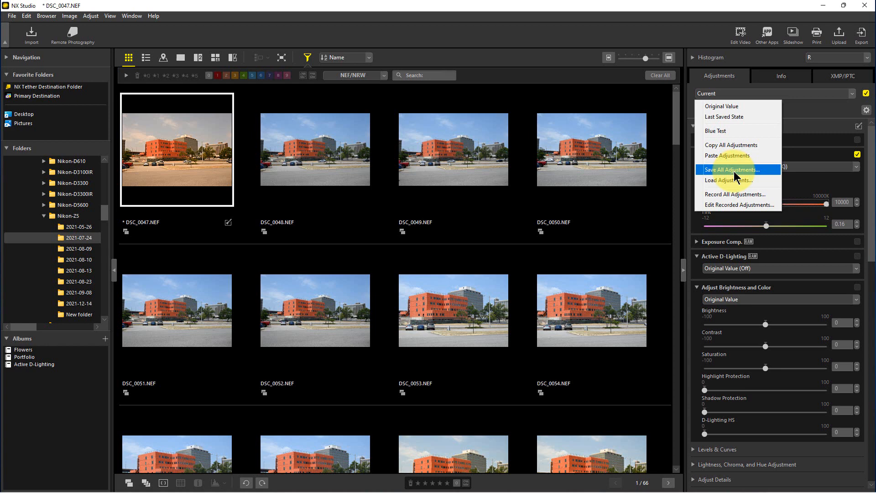
click(740, 171)
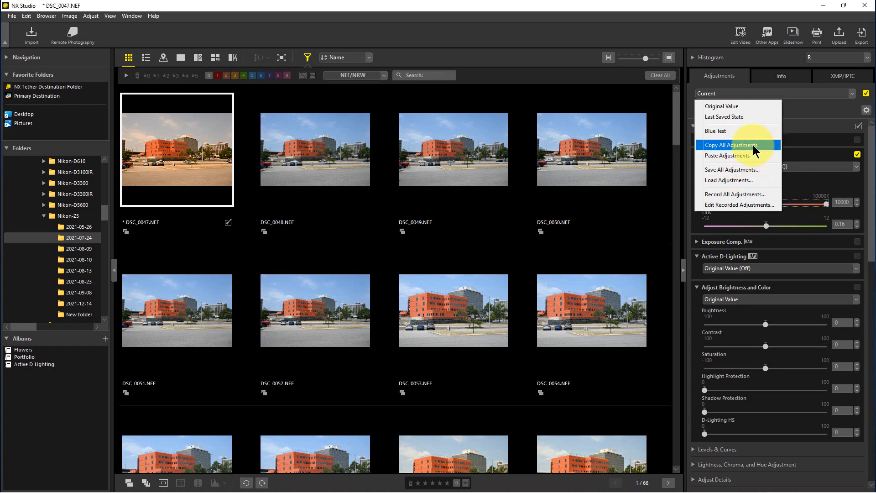
click(753, 146)
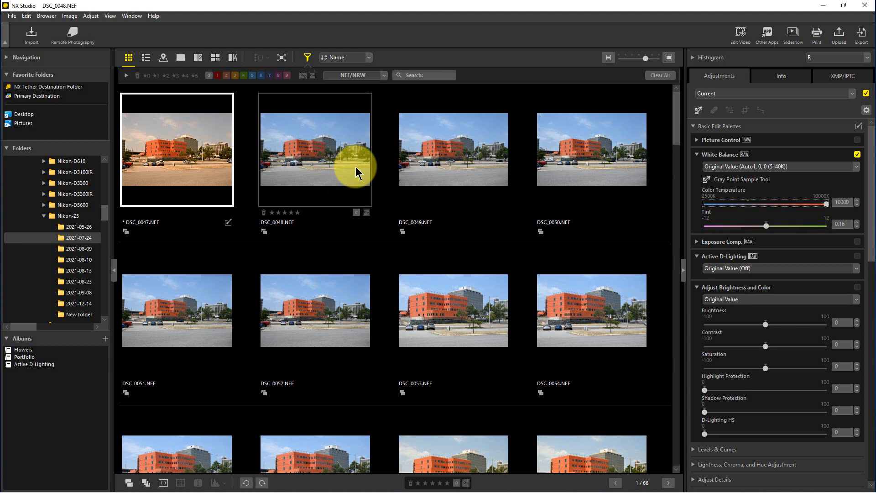
Step: Select DSC_0048 through DSC_0050 plus DSC_0052 as paste targets
click(355, 166)
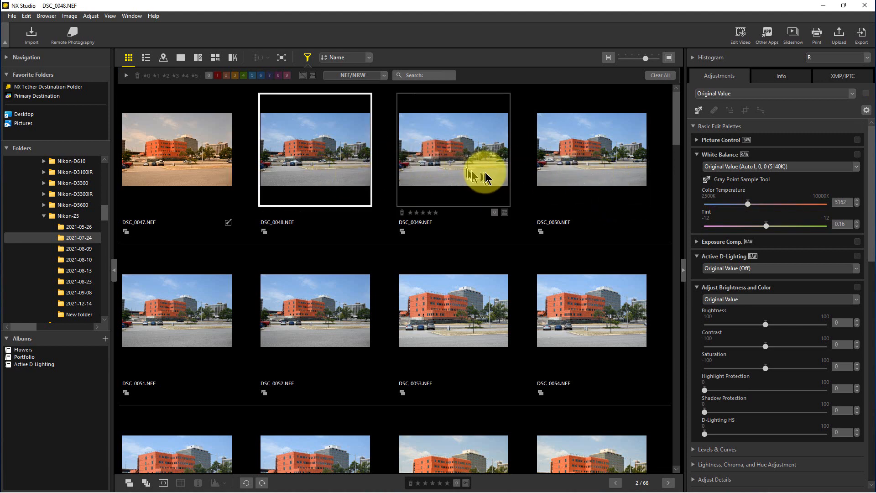
mouse_move(592, 149)
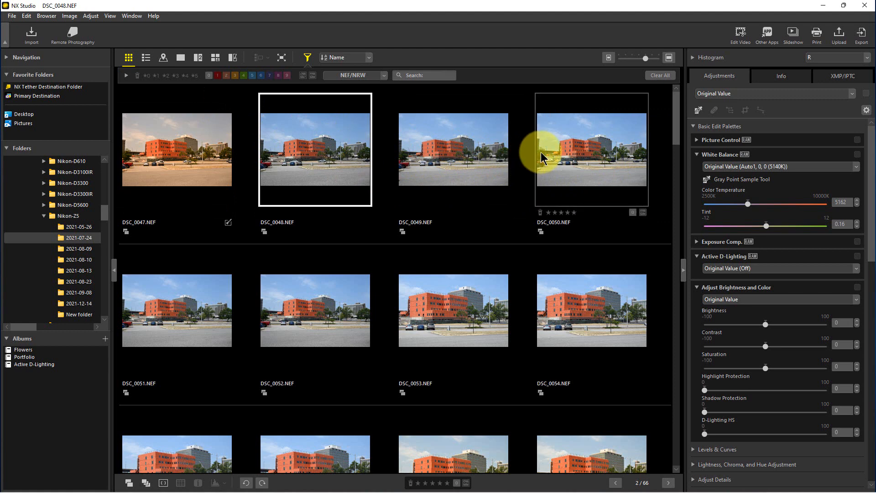
shift+click(575, 155)
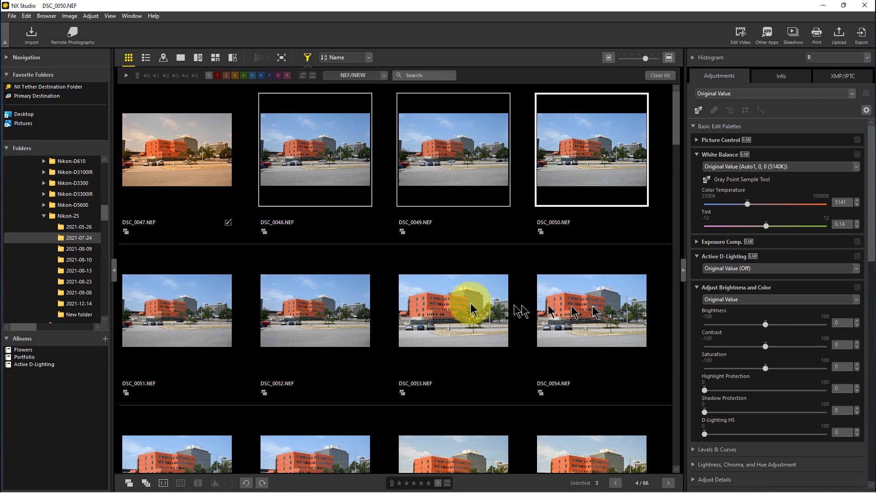
ctrl+click(330, 292)
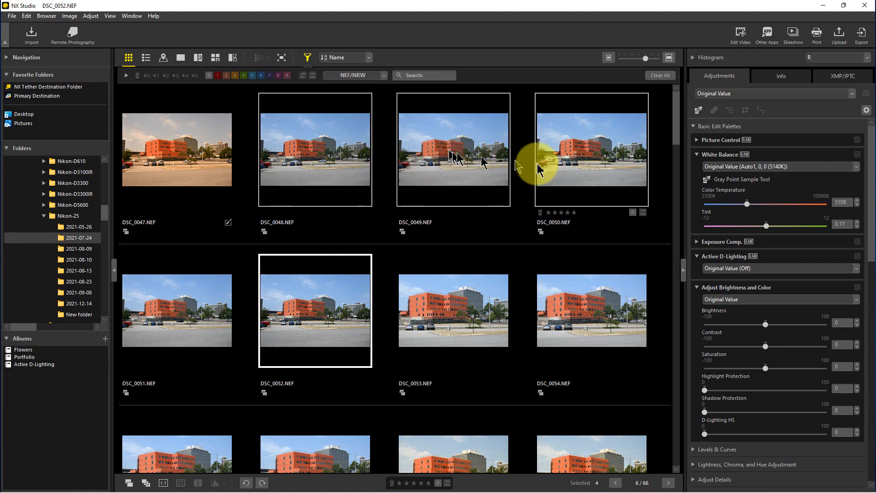
Step: Paste the copied 10000 K adjustments onto the four selected photos
click(746, 94)
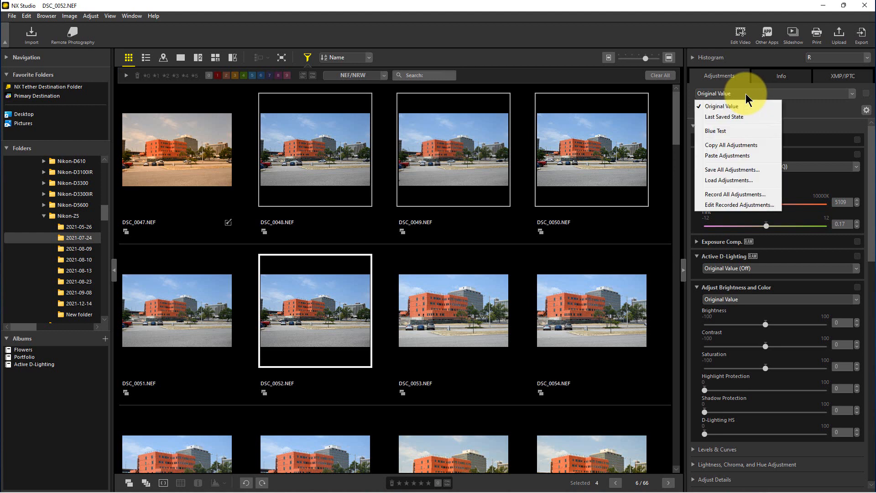
click(741, 157)
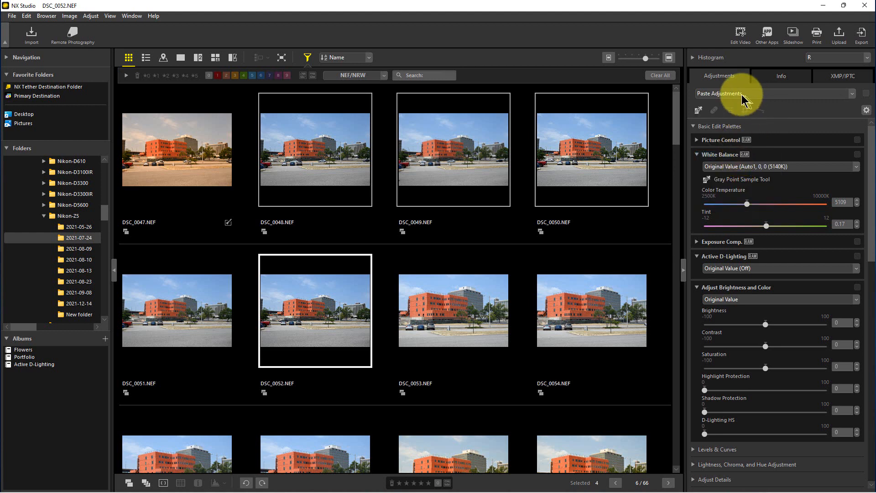